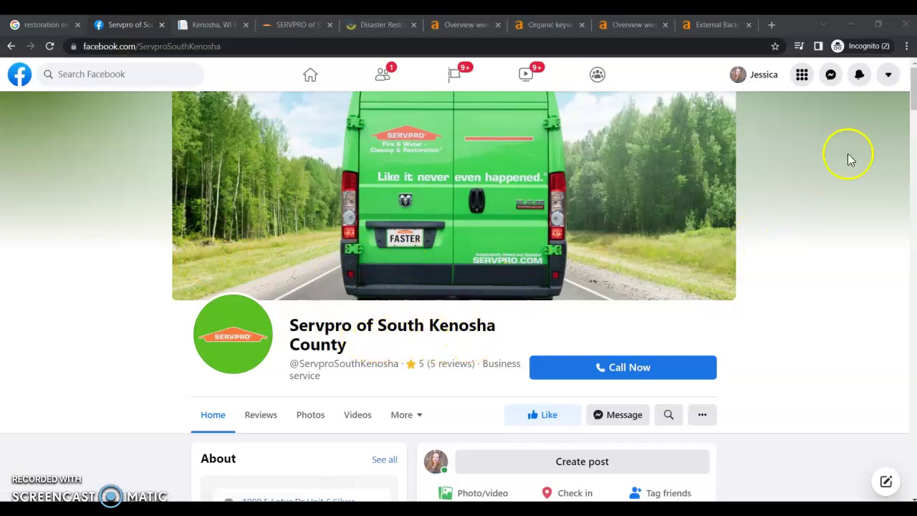
Step: Review the Servpro of South Kenosha County Facebook page, examining its About details and recent posts
{"action": "left_click", "coordinate": [914, 98]}
{"action": "left_click_drag", "start_coordinate": [915, 99], "coordinate": [914, 132]}
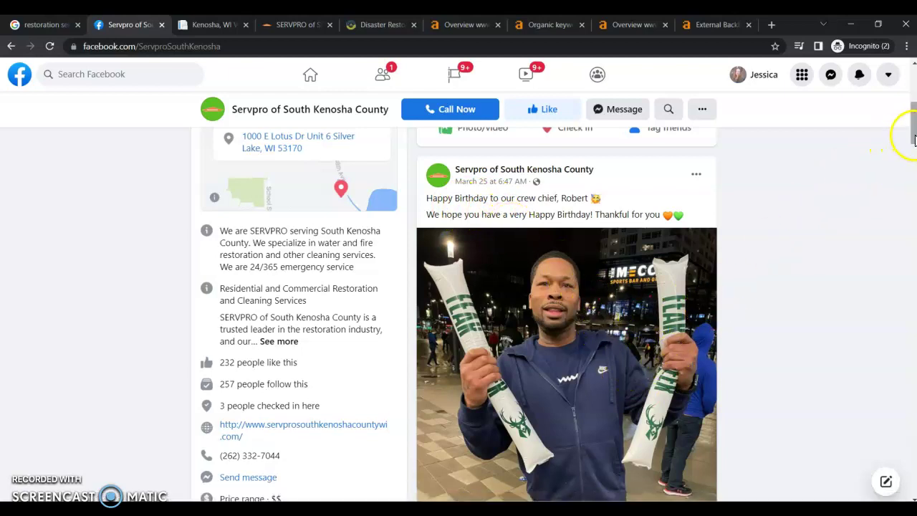
{"action": "scroll", "coordinate": [908, 132], "scroll_direction": "down", "scroll_amount": 3}
{"action": "scroll", "coordinate": [907, 133], "scroll_direction": "down", "scroll_amount": 3}
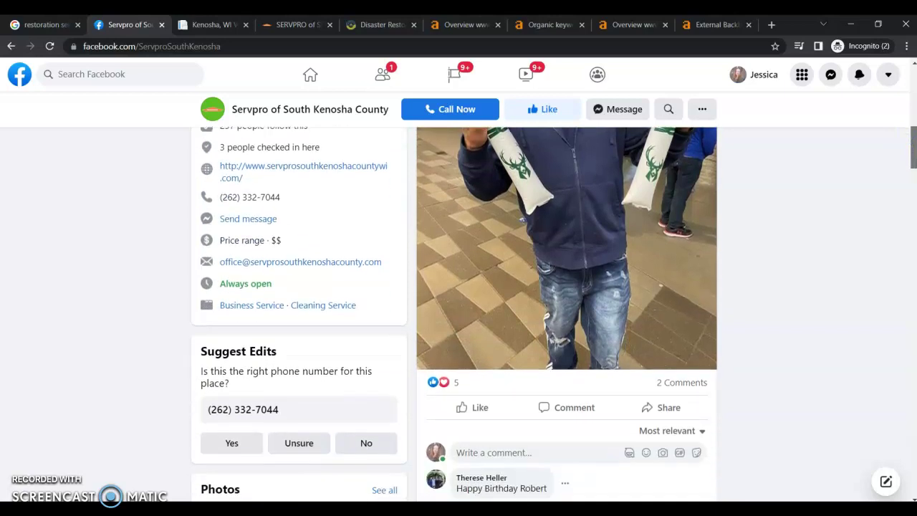
{"action": "scroll", "coordinate": [907, 133], "scroll_direction": "up", "scroll_amount": 2}
{"action": "scroll", "coordinate": [909, 134], "scroll_direction": "up", "scroll_amount": 5}
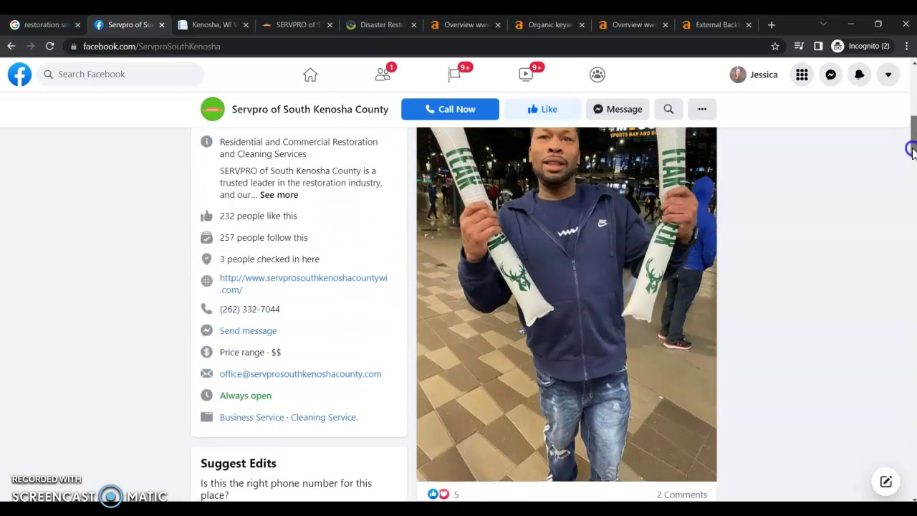
{"action": "scroll", "coordinate": [910, 134], "scroll_direction": "up", "scroll_amount": 1}
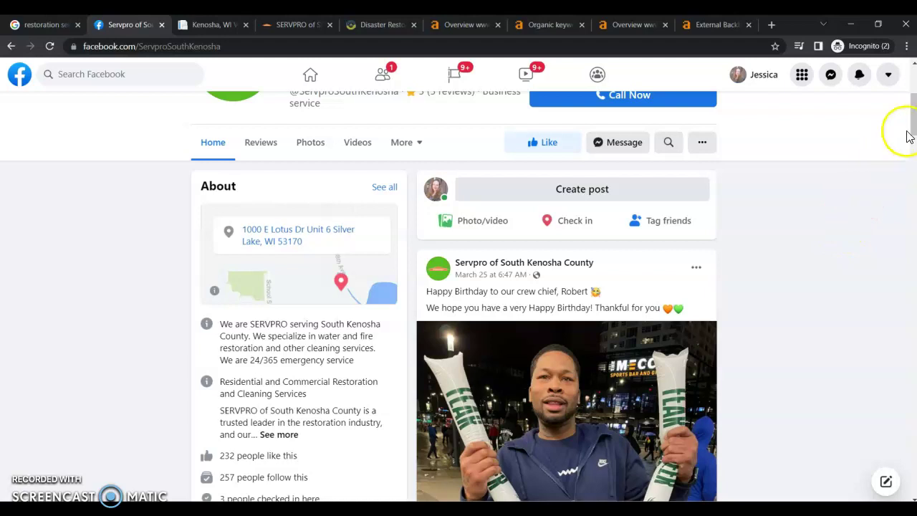
{"action": "scroll", "coordinate": [914, 114], "scroll_direction": "up", "scroll_amount": 1}
{"action": "scroll", "coordinate": [913, 114], "scroll_direction": "down", "scroll_amount": 3}
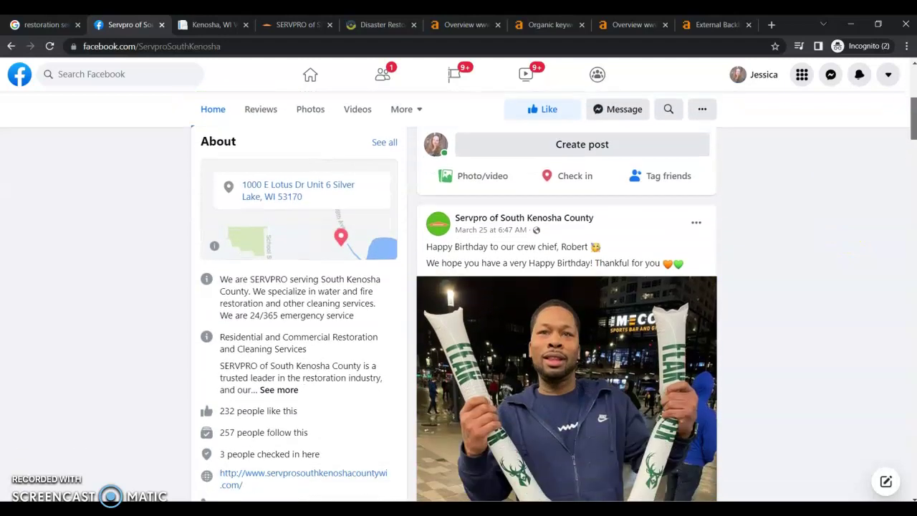
{"action": "scroll", "coordinate": [910, 136], "scroll_direction": "up", "scroll_amount": 1}
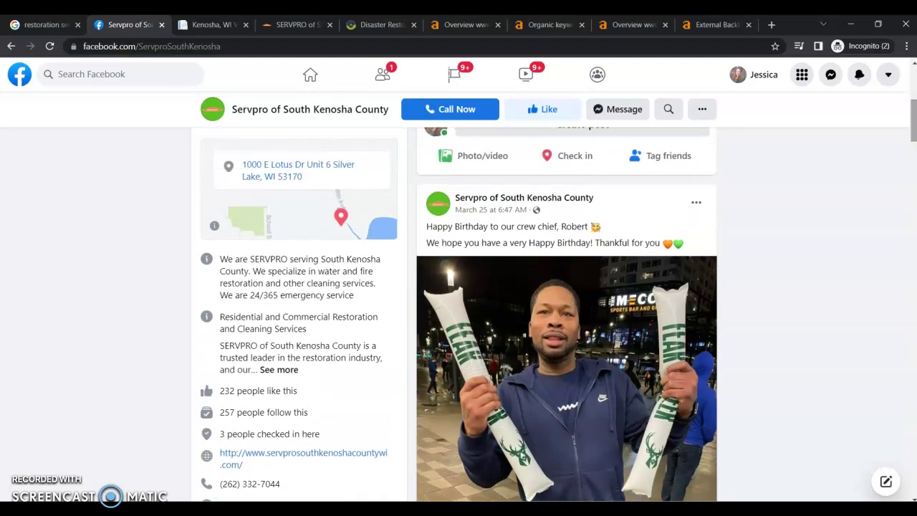
{"action": "left_click", "coordinate": [776, 275]}
{"action": "left_click_drag", "start_coordinate": [913, 133], "coordinate": [913, 90]}
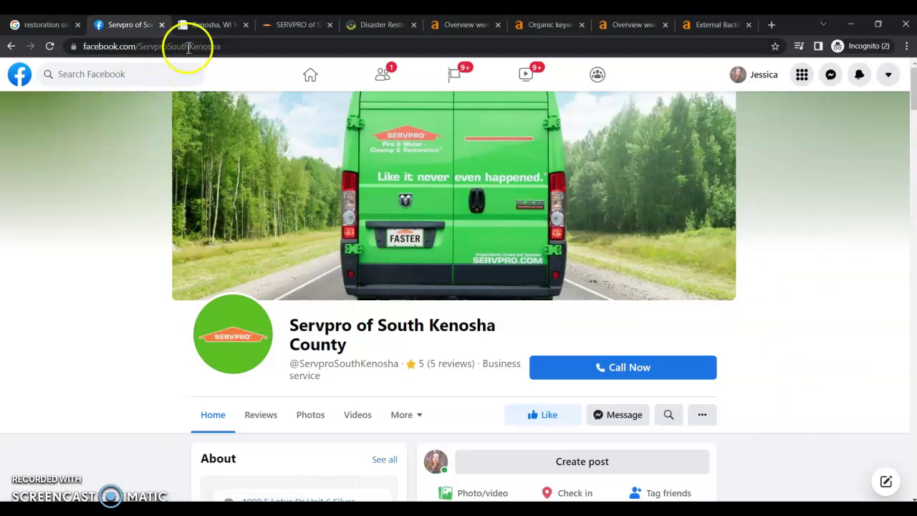
Step: Review the South Kenosha County location page on servpro.com, from the contact details through the services and company strengths
{"action": "left_click", "coordinate": [289, 26]}
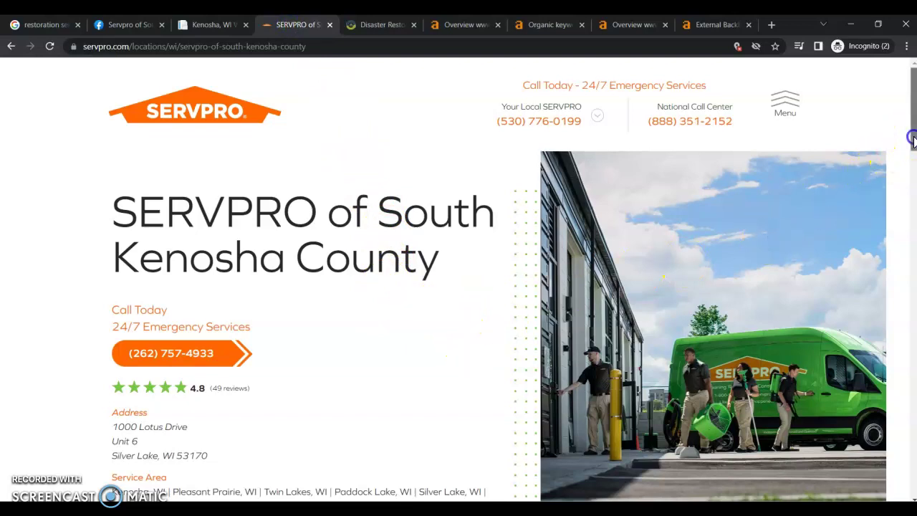
{"action": "scroll", "coordinate": [914, 140], "scroll_direction": "down", "scroll_amount": 2}
{"action": "scroll", "coordinate": [914, 140], "scroll_direction": "down", "scroll_amount": 2}
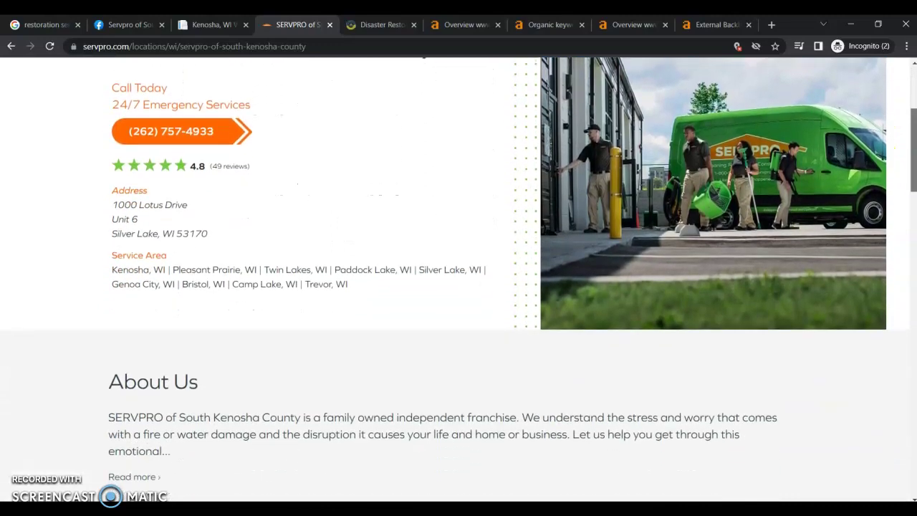
{"action": "scroll", "coordinate": [914, 140], "scroll_direction": "down", "scroll_amount": 2}
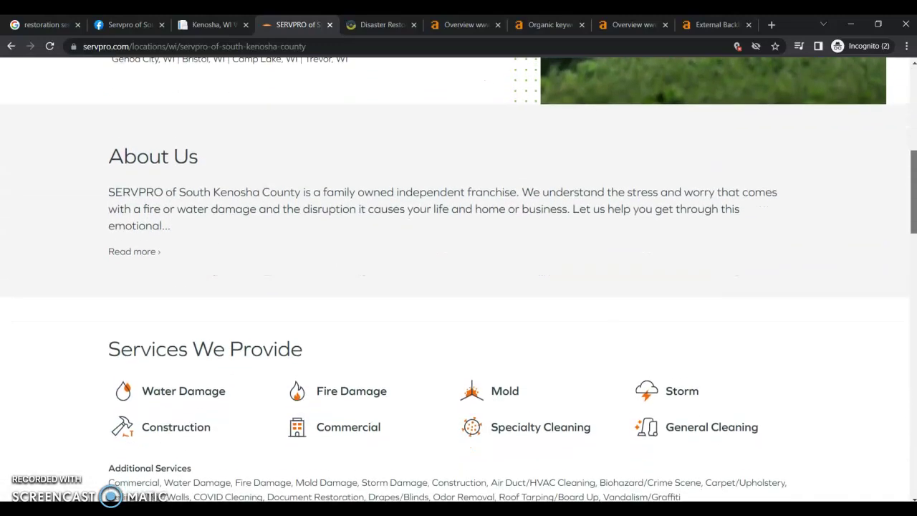
{"action": "scroll", "coordinate": [459, 280], "scroll_direction": "down", "scroll_amount": 4}
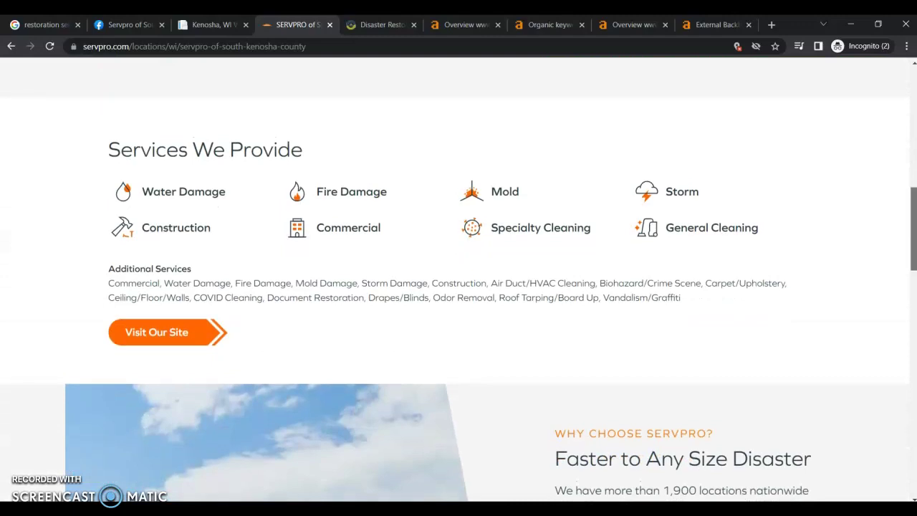
{"action": "scroll", "coordinate": [459, 279], "scroll_direction": "down", "scroll_amount": 4}
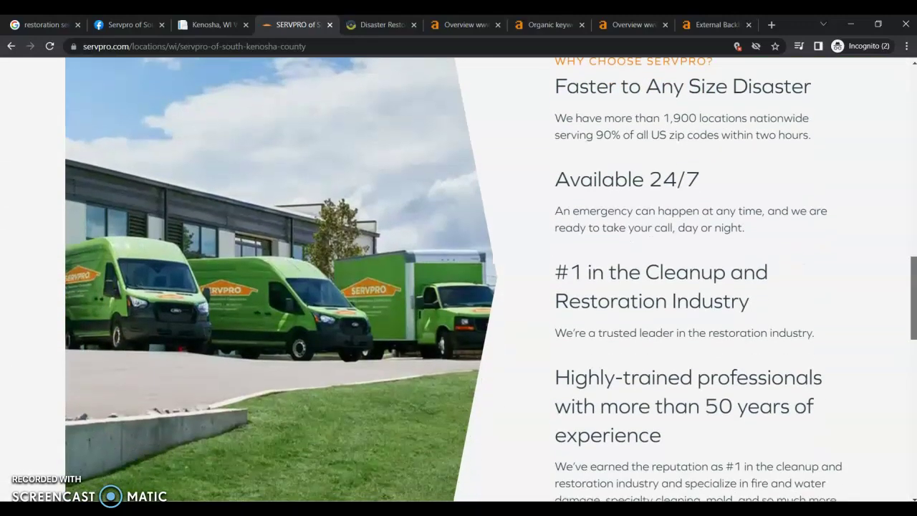
{"action": "scroll", "coordinate": [703, 382], "scroll_direction": "down", "scroll_amount": 3}
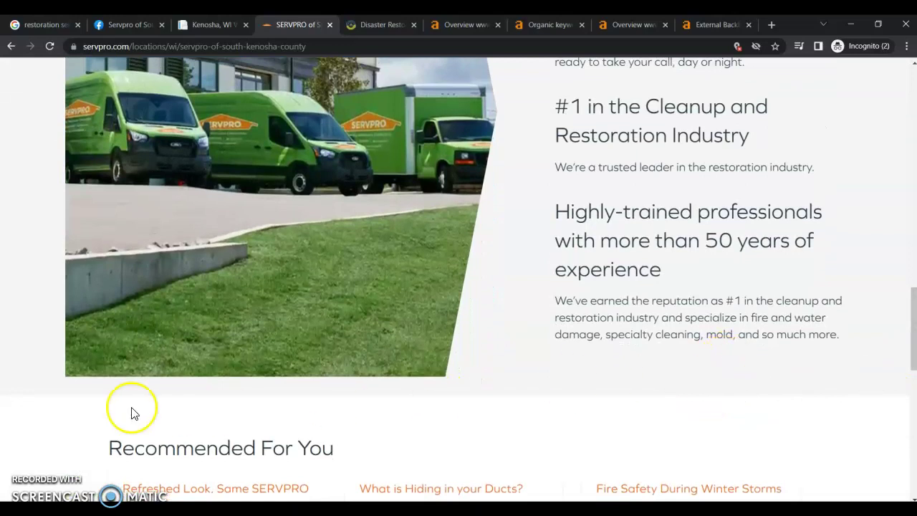
Step: Examine the servprosouthkenoshacountywi.com homepage, including its header, navigation and main body text about restoration services
{"action": "key", "text": "ctrl+shift+Tab"}
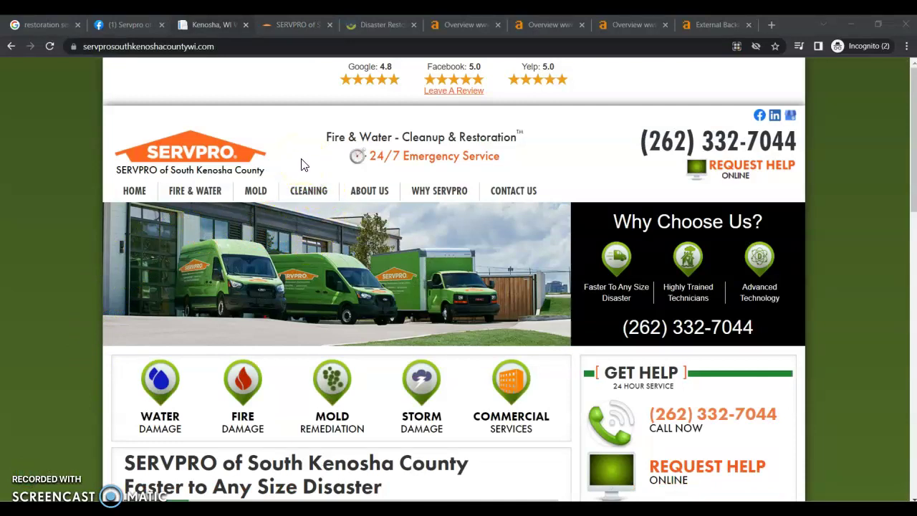
{"action": "left_click", "coordinate": [308, 181]}
{"action": "left_click", "coordinate": [323, 263]}
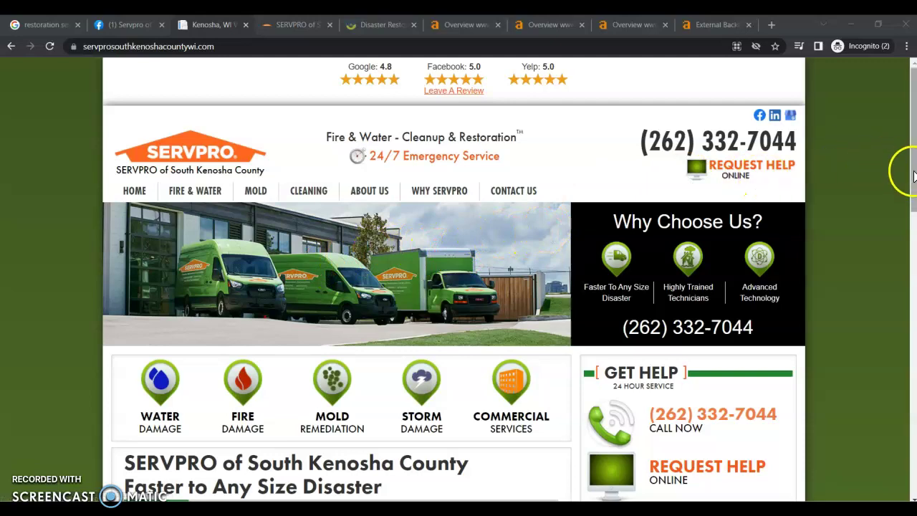
{"action": "left_click_drag", "start_coordinate": [913, 172], "coordinate": [914, 285]}
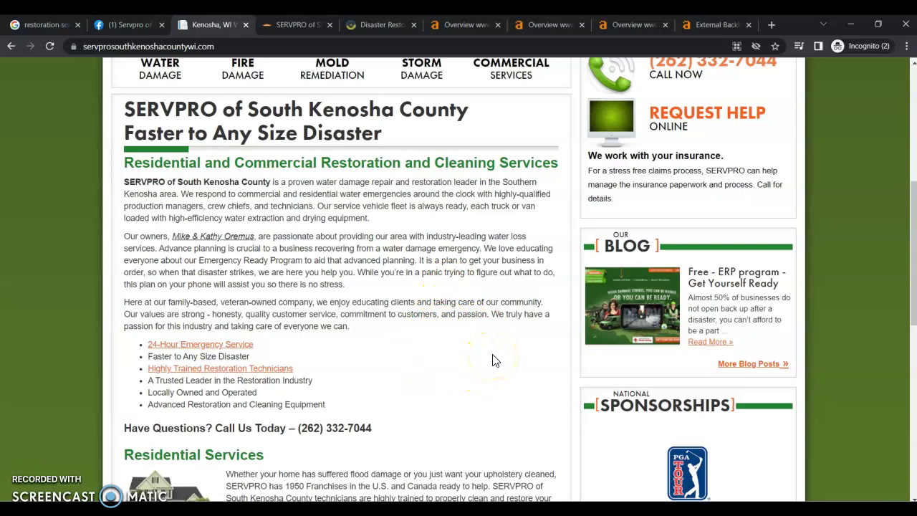
{"action": "left_click", "coordinate": [490, 334]}
{"action": "left_click", "coordinate": [448, 338]}
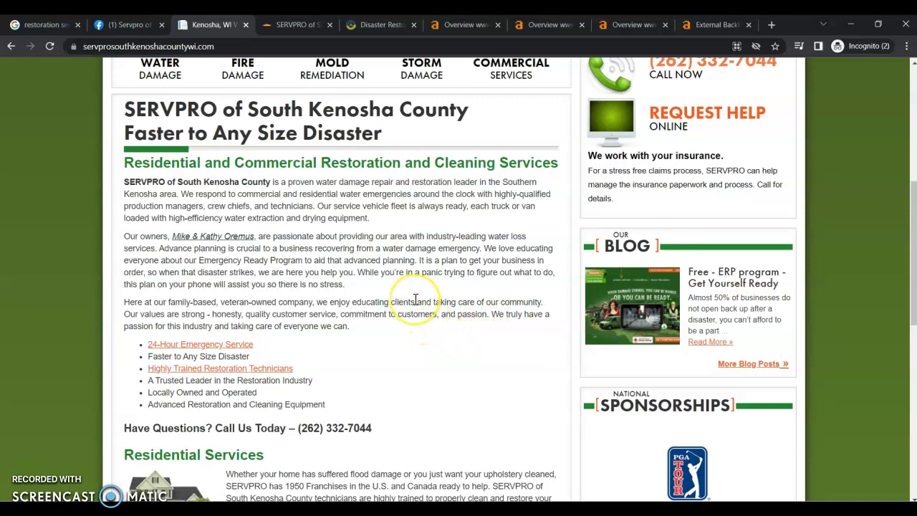
{"action": "left_click", "coordinate": [411, 293]}
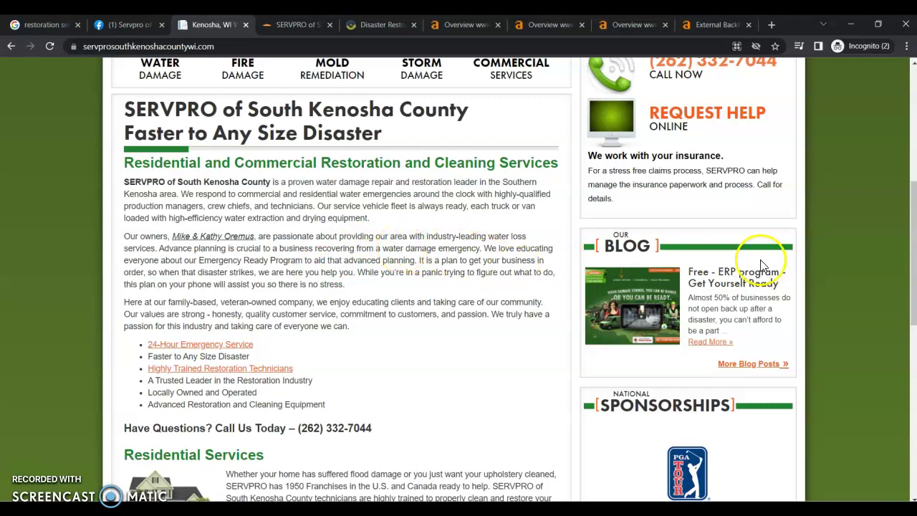
{"action": "left_click_drag", "start_coordinate": [913, 280], "coordinate": [895, 172]}
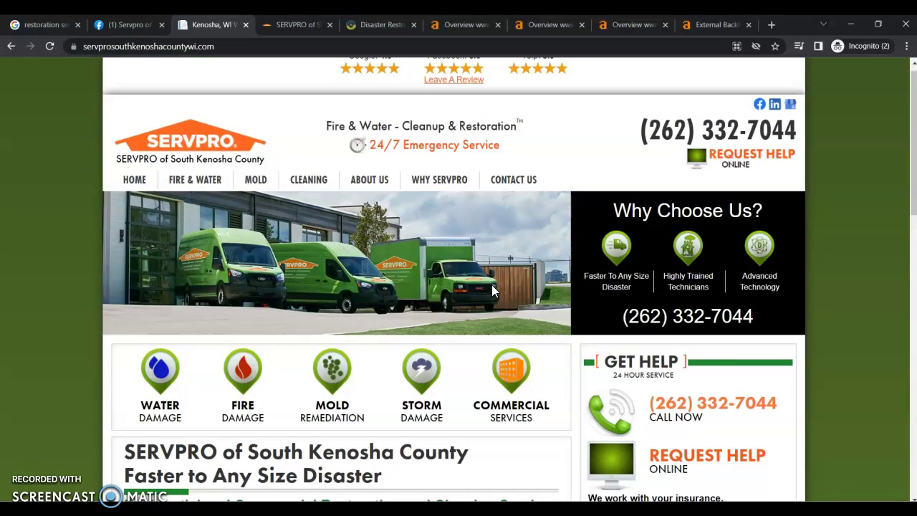
{"action": "left_click", "coordinate": [445, 270]}
Step: Examine the competitor homepage restoremore.pro and the subpages offered under About Us and Services
{"action": "left_click", "coordinate": [382, 27]}
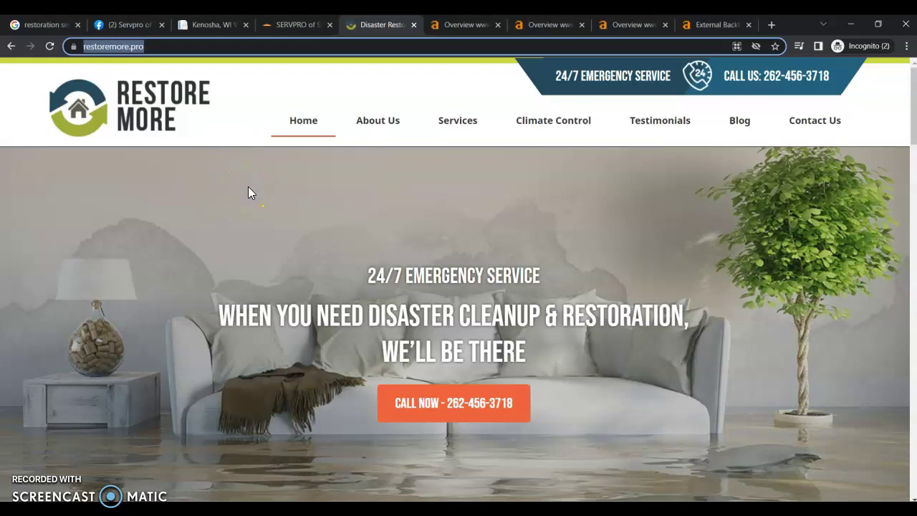
{"action": "left_click_drag", "start_coordinate": [912, 119], "coordinate": [904, 137]}
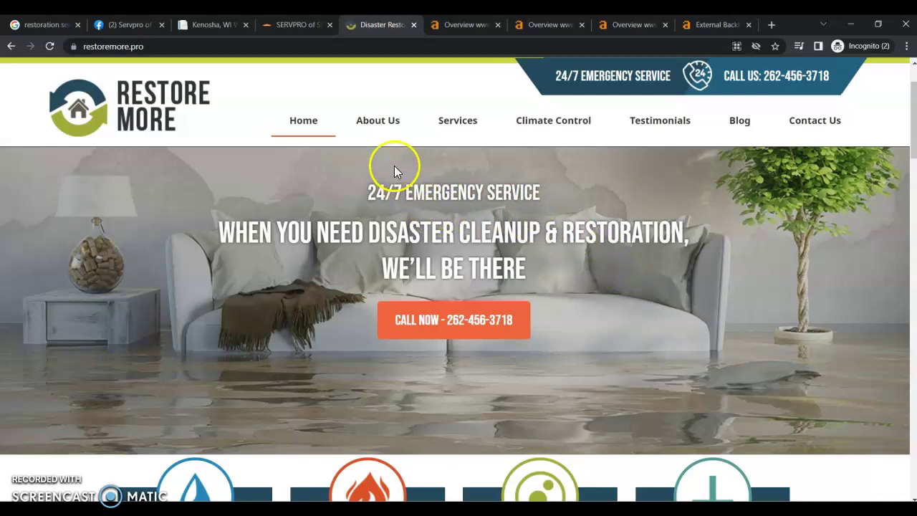
{"action": "mouse_move", "coordinate": [380, 128]}
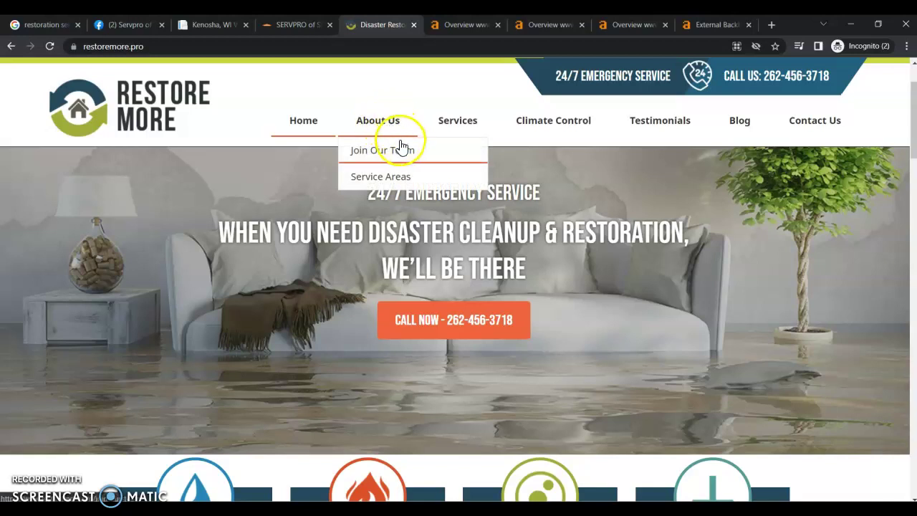
{"action": "mouse_move", "coordinate": [454, 119]}
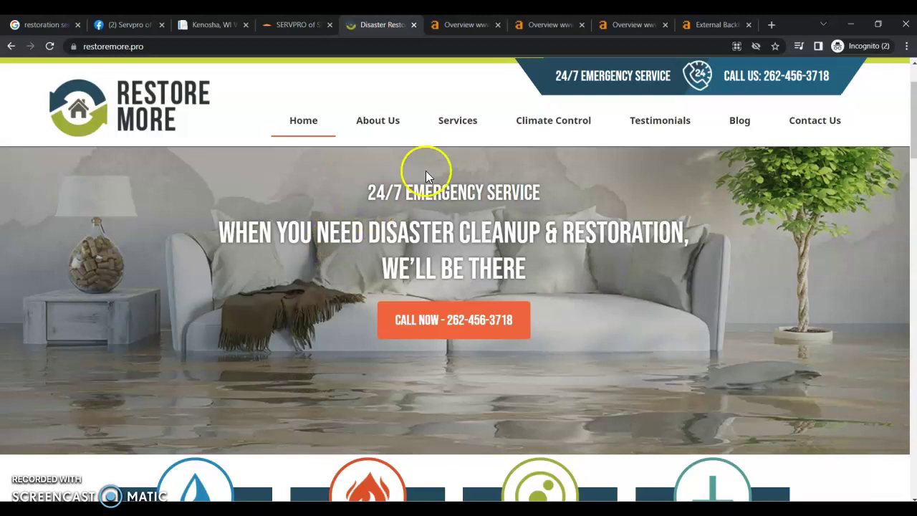
Step: Compare the Ahrefs overview metrics of the two Servpro sites with those of restoremore.pro, including the competitor's backlinks list
{"action": "left_click", "coordinate": [465, 25]}
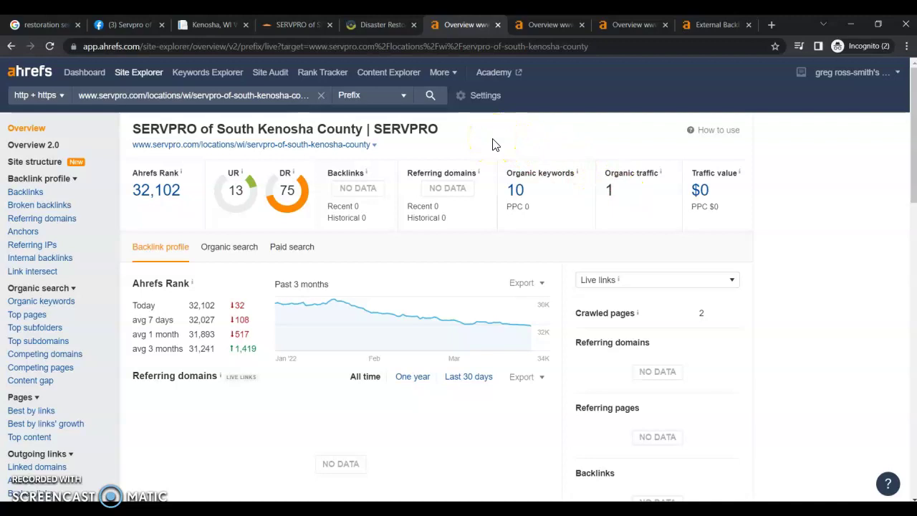
{"action": "left_click", "coordinate": [542, 27]}
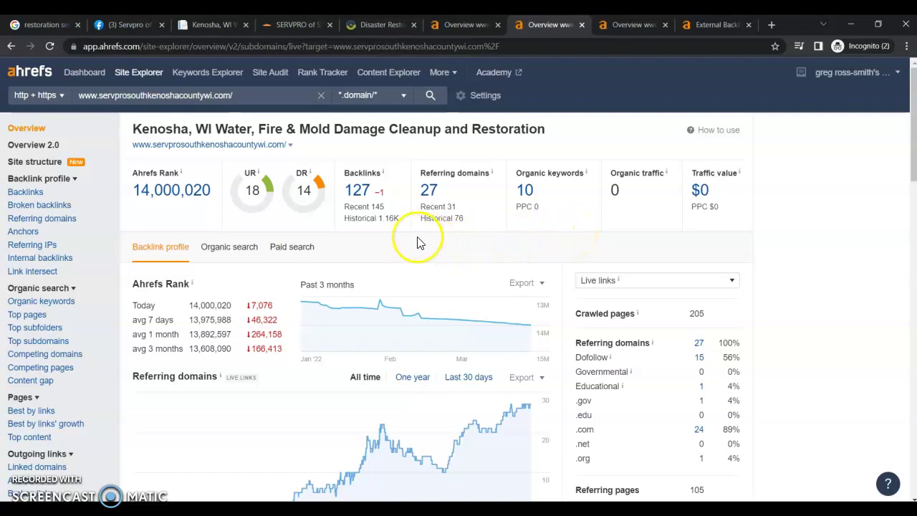
{"action": "left_click", "coordinate": [624, 24]}
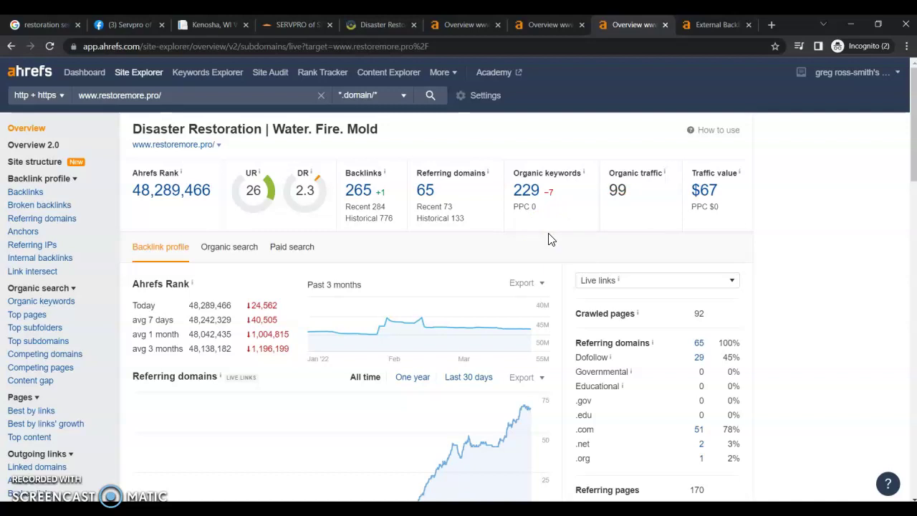
{"action": "left_click", "coordinate": [707, 29]}
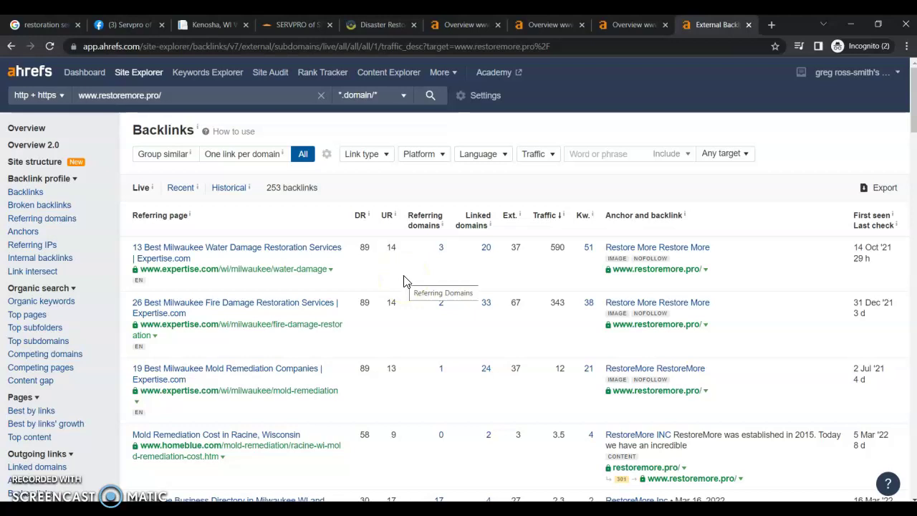
Step: Examine the Google results for "restoration services kenosha wi", covering the sponsored listings and the local Restoration Services map listings
{"action": "left_click", "coordinate": [49, 23]}
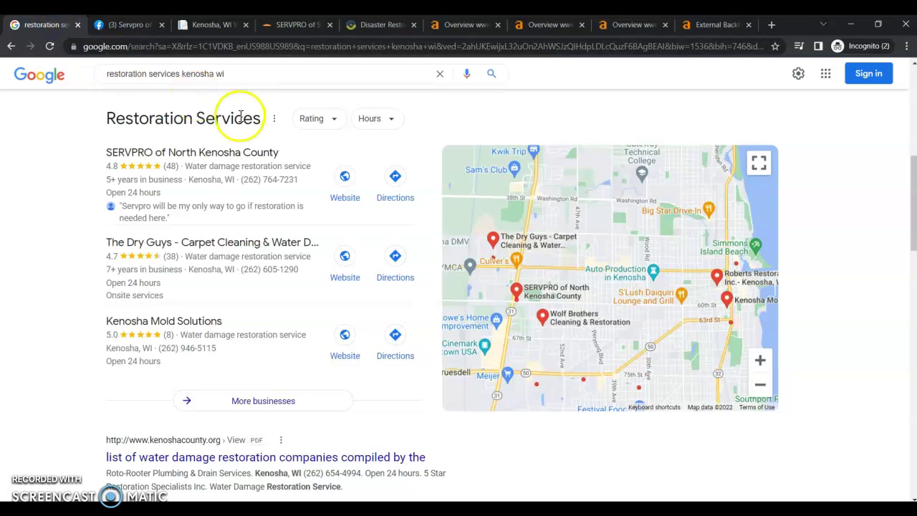
{"action": "left_click_drag", "start_coordinate": [914, 212], "coordinate": [893, 129]}
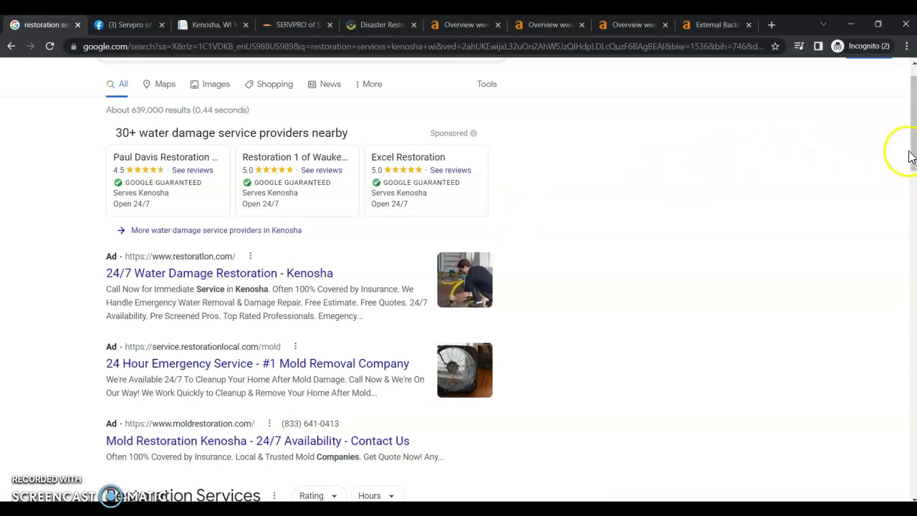
{"action": "left_click_drag", "start_coordinate": [913, 151], "coordinate": [913, 232]}
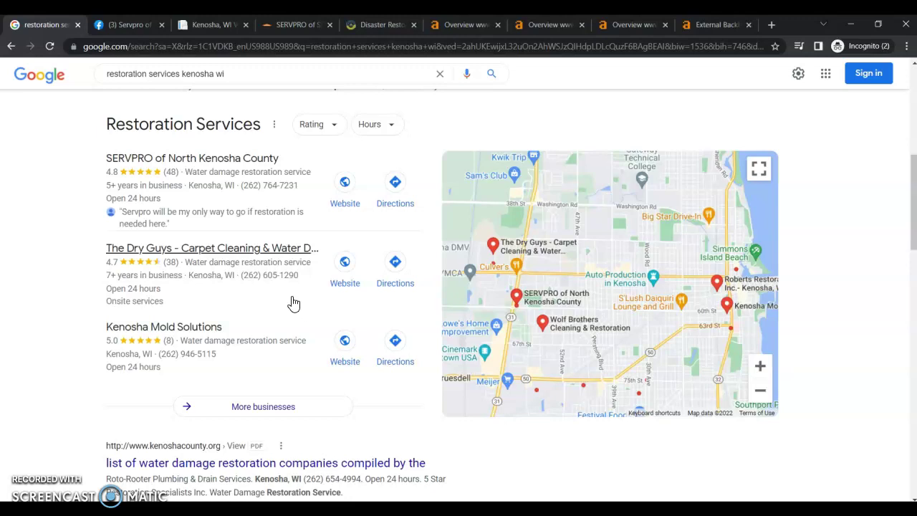
{"action": "left_click", "coordinate": [231, 199]}
{"action": "left_click", "coordinate": [78, 398]}
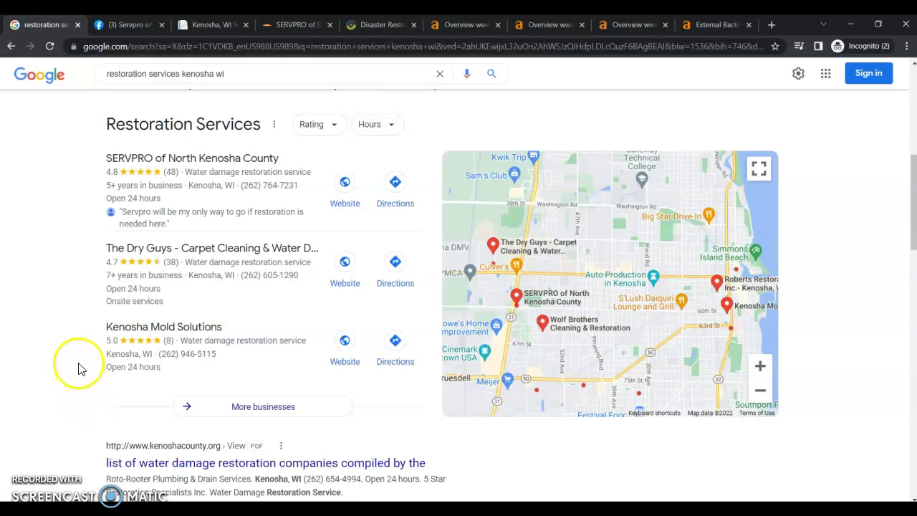